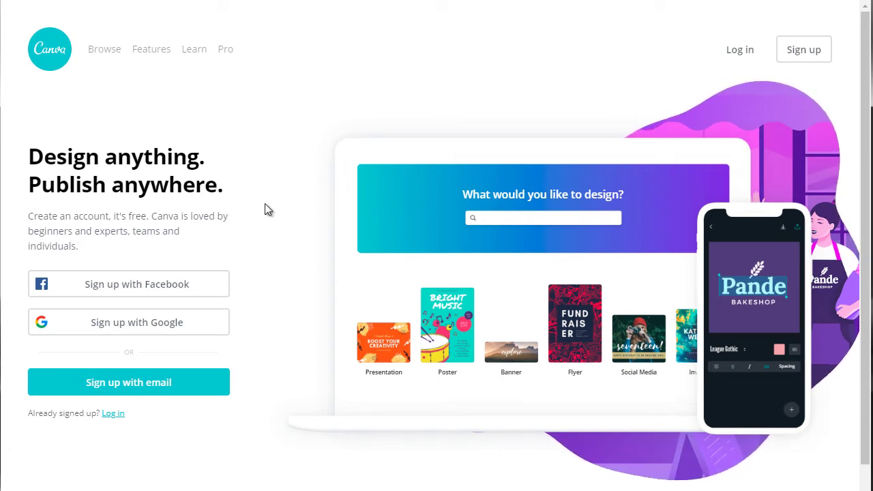
- Scroll through Stencil's Pricing page to review the plans
scroll(277, 220, "down", 1)
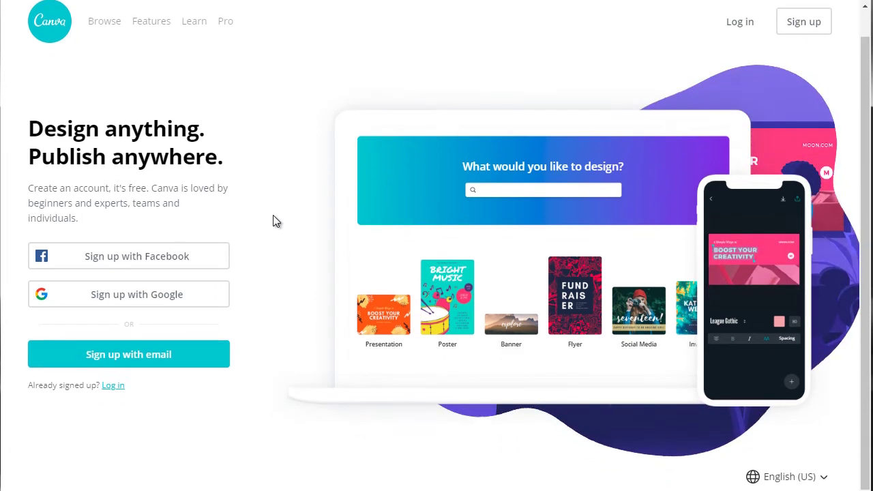
scroll(278, 271, "up", 1)
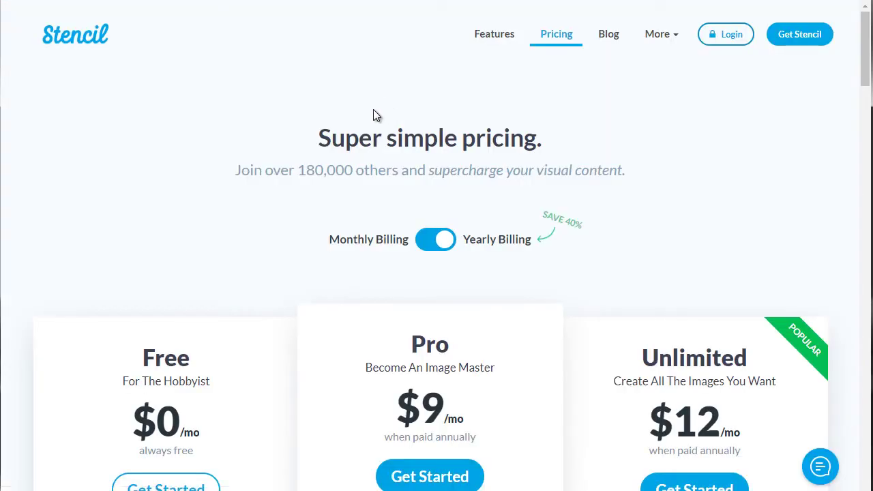
scroll(286, 211, "down", 1)
scroll(288, 205, "down", 2)
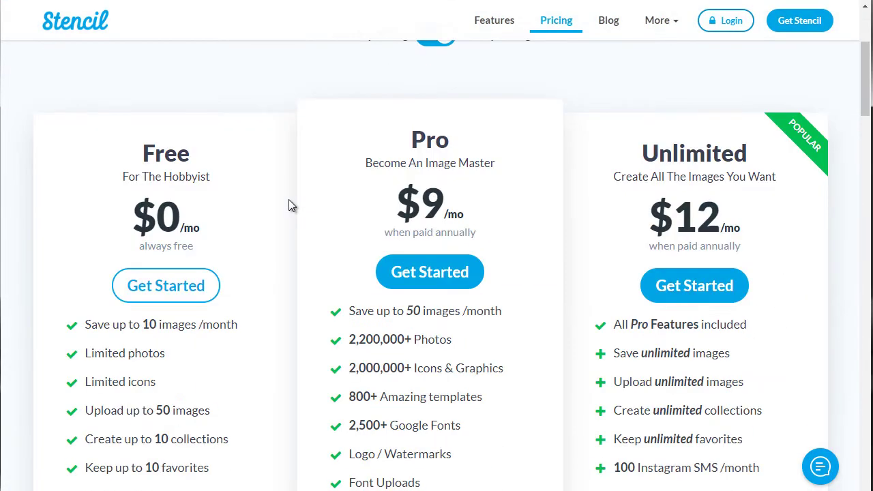
scroll(276, 194, "down", 3)
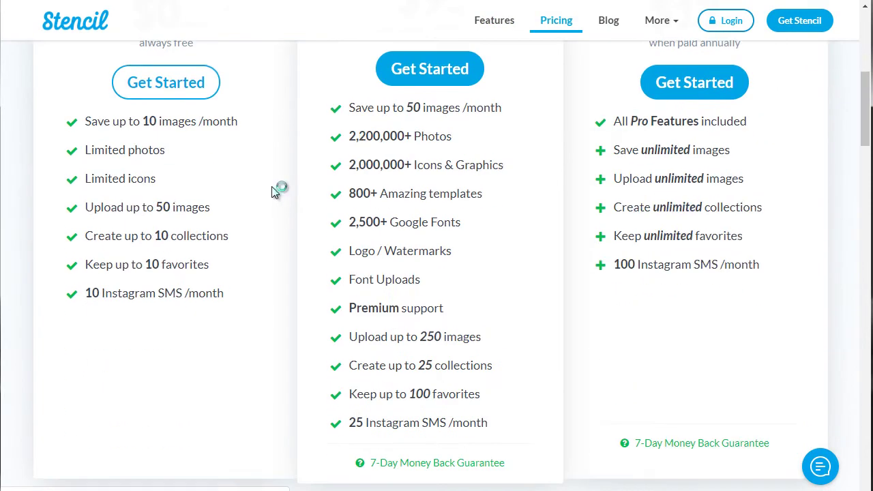
scroll(271, 191, "up", 2)
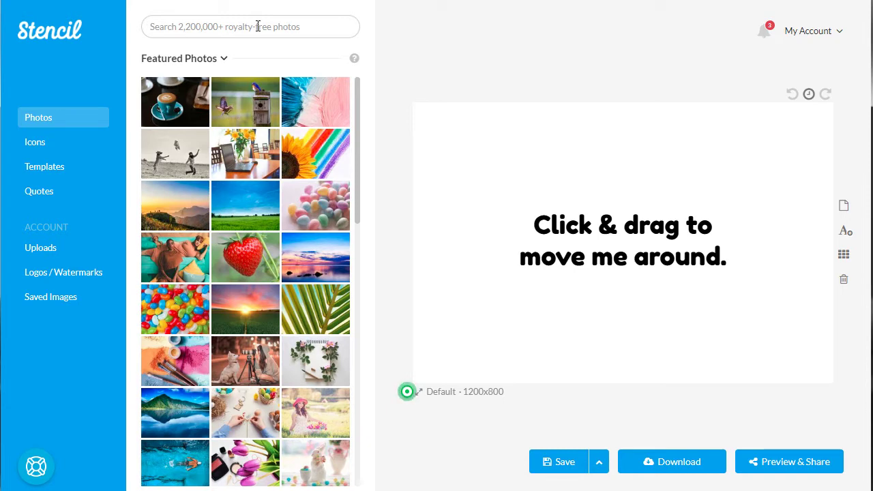
left_click(208, 61)
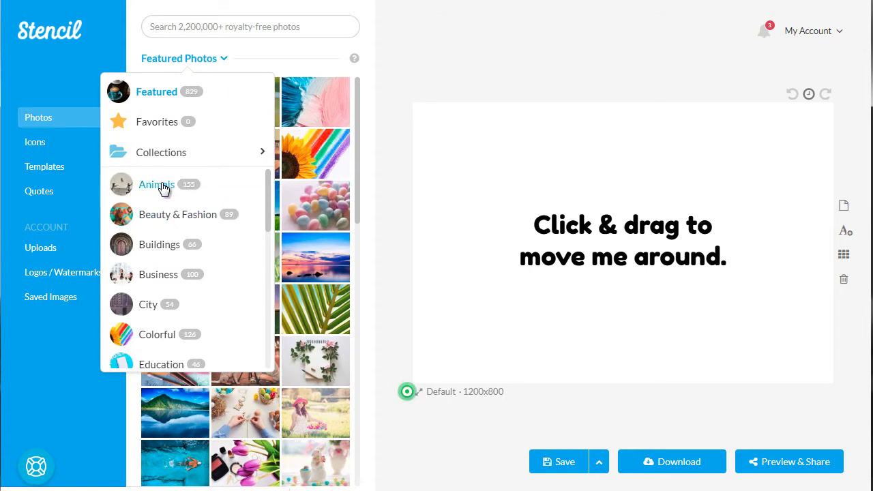
scroll(172, 266, "down", 2)
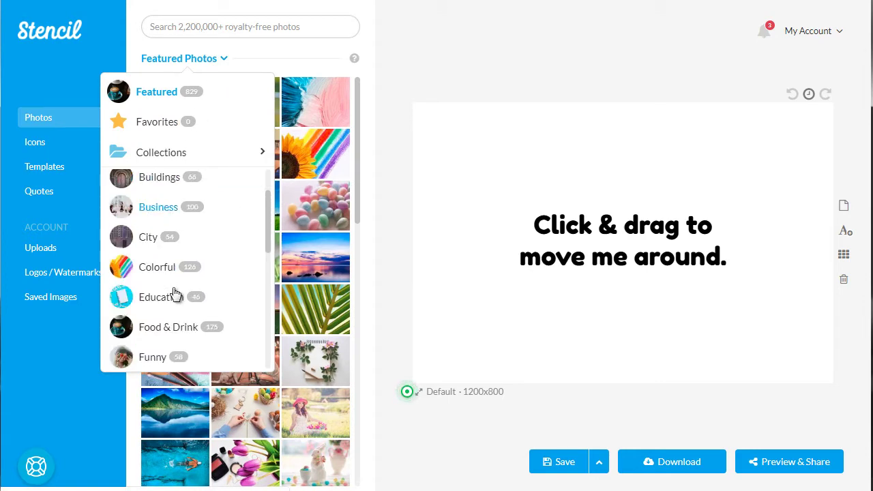
scroll(176, 294, "down", 2)
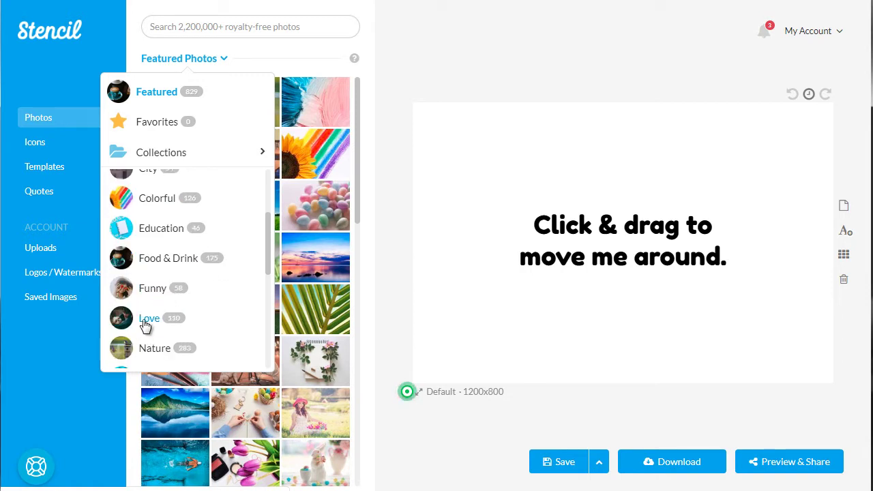
scroll(147, 320, "down", 2)
scroll(155, 299, "down", 1)
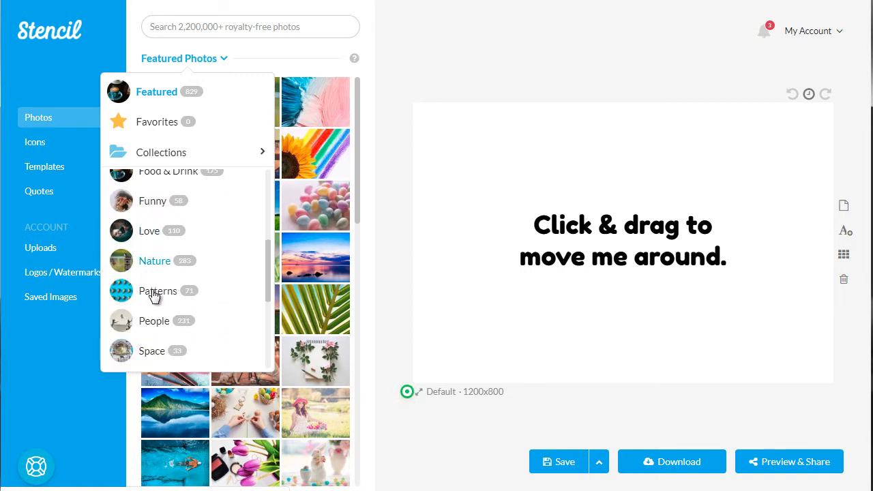
scroll(154, 290, "down", 1)
scroll(159, 274, "down", 1)
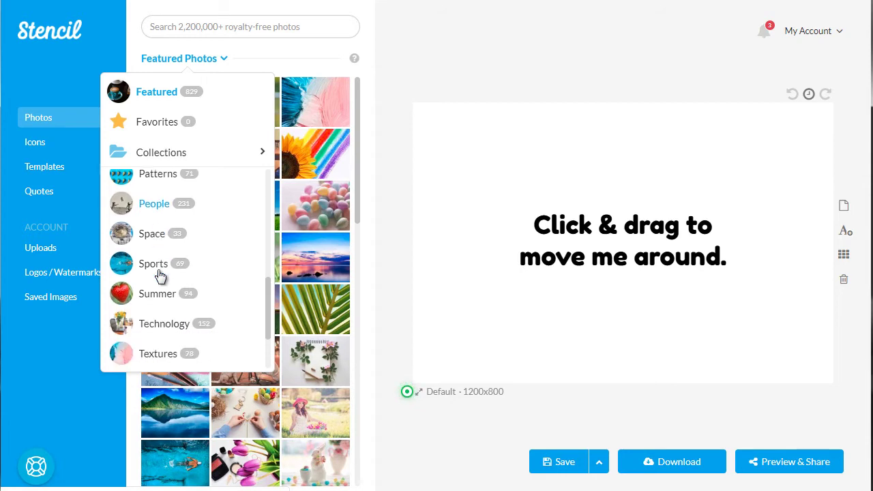
scroll(159, 275, "down", 1)
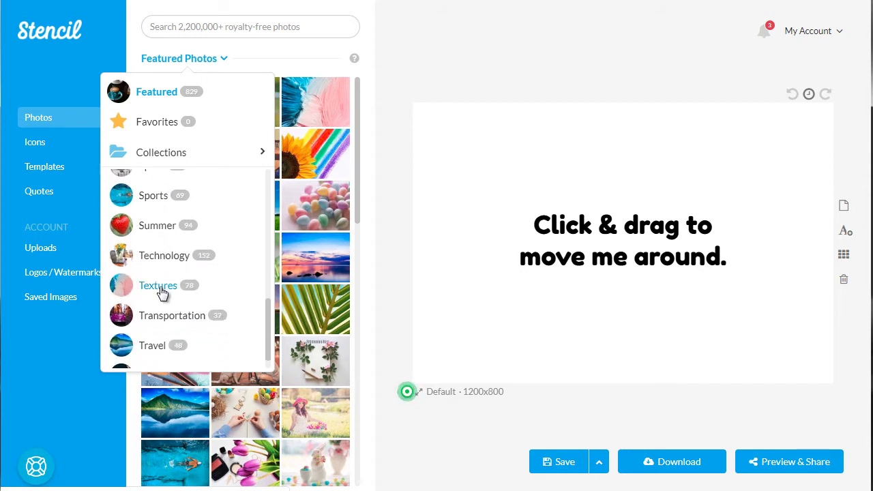
scroll(161, 292, "up", 4)
scroll(162, 293, "up", 2)
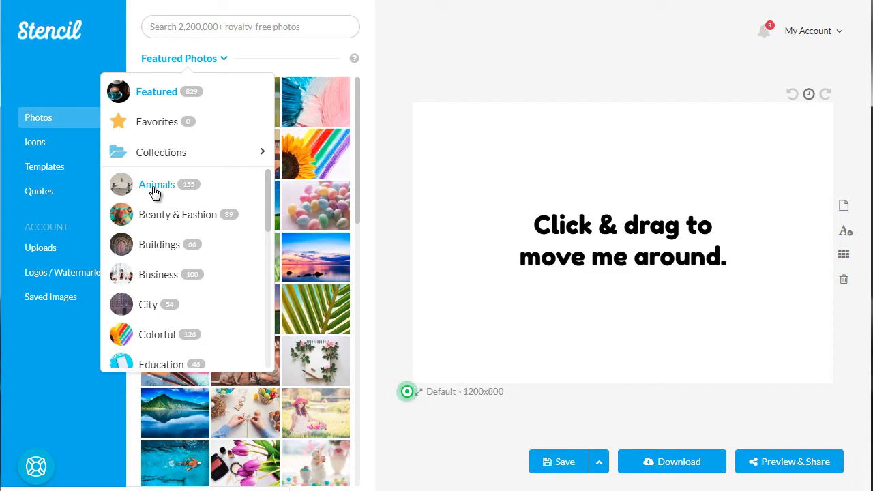
left_click(204, 22)
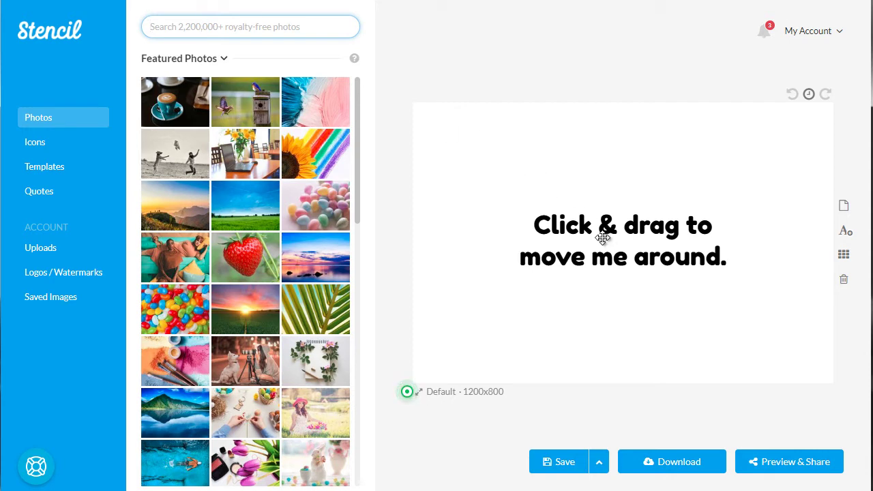
mouse_move(315, 102)
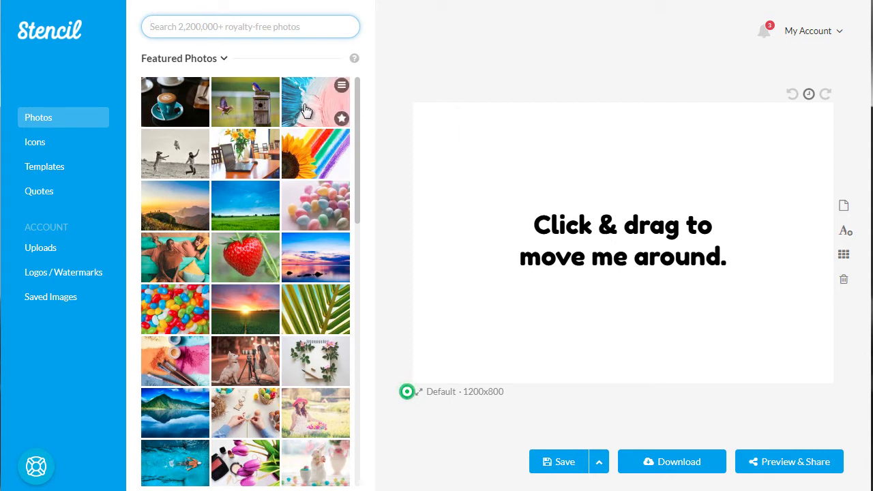
- Use the pastel candy-eggs photo as the background, then check and deselect the placeholder text
left_click(311, 208)
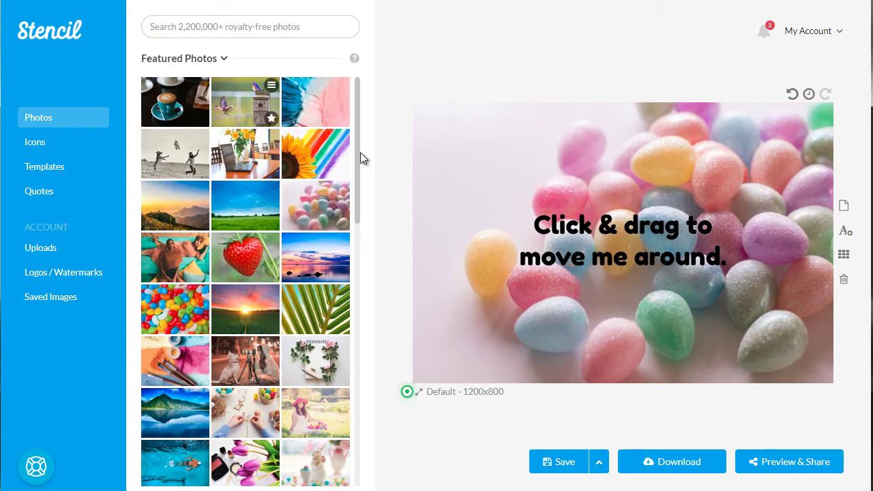
left_click(574, 232)
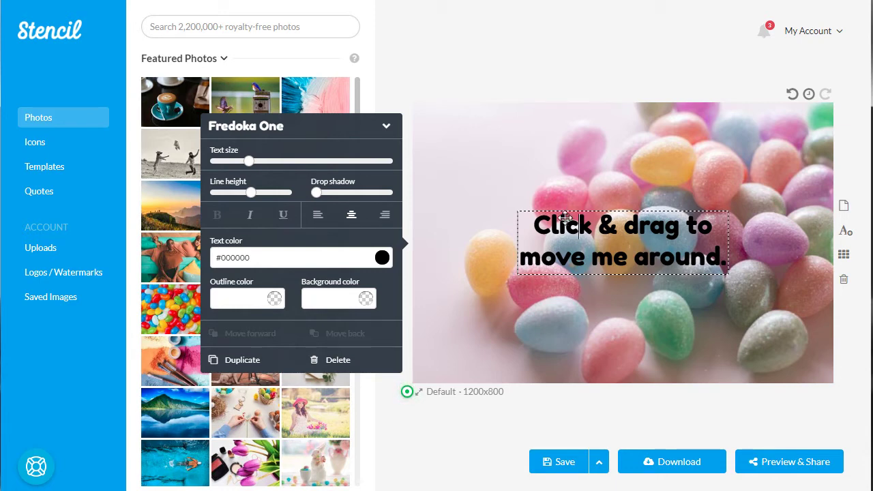
left_click(517, 57)
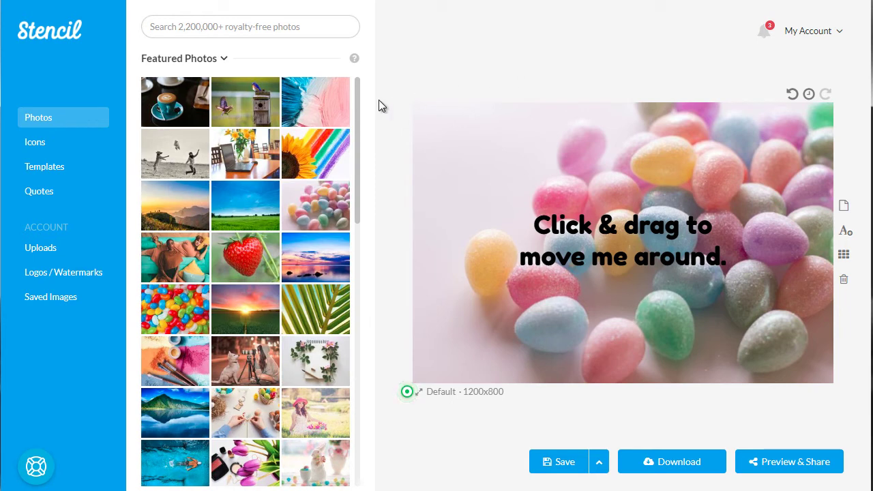
- Search the Quotes library for 'confidence' and scroll the results down to 'Confidence is sexy!'
left_click(34, 194)
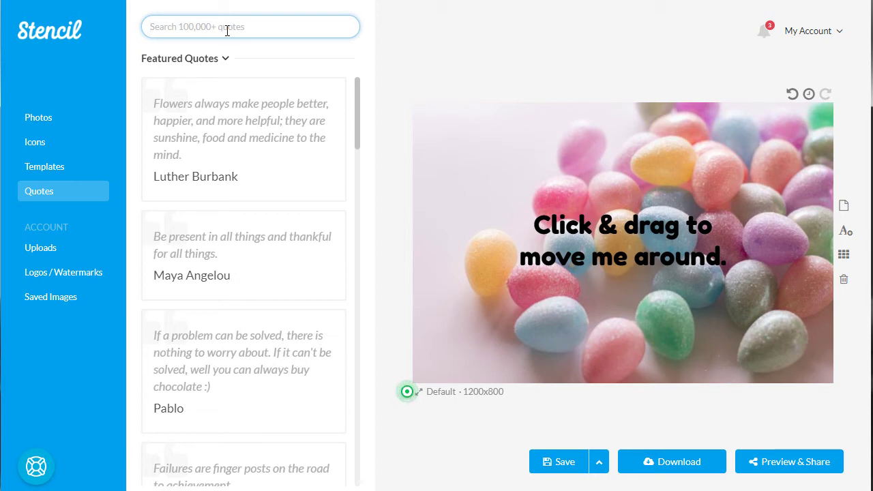
type("confidenceence")
key("Return")
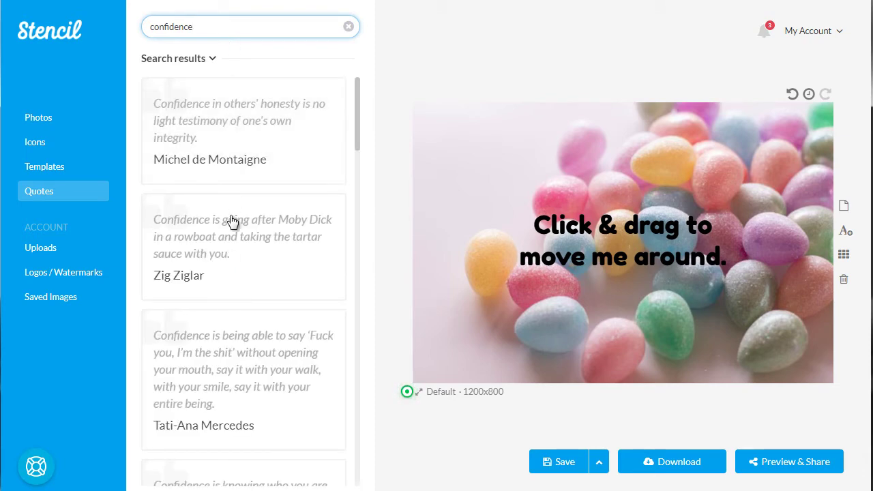
mouse_move(232, 222)
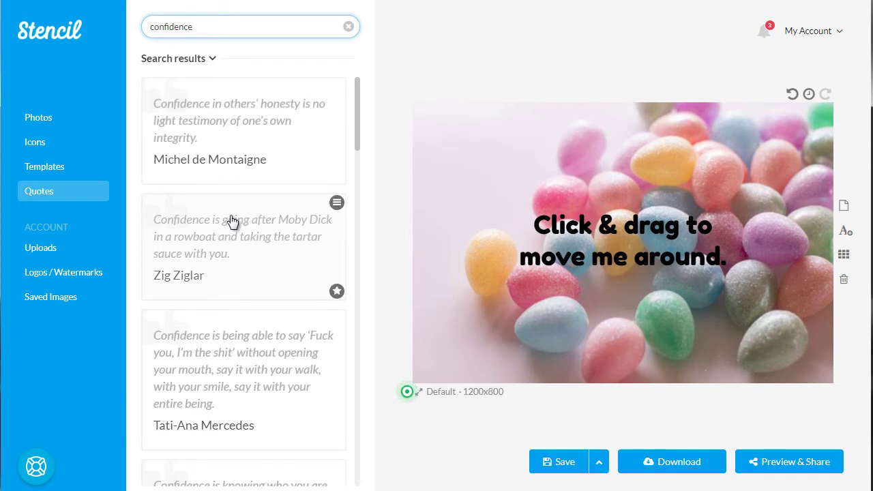
scroll(232, 220, "down", 2)
scroll(232, 220, "down", 2)
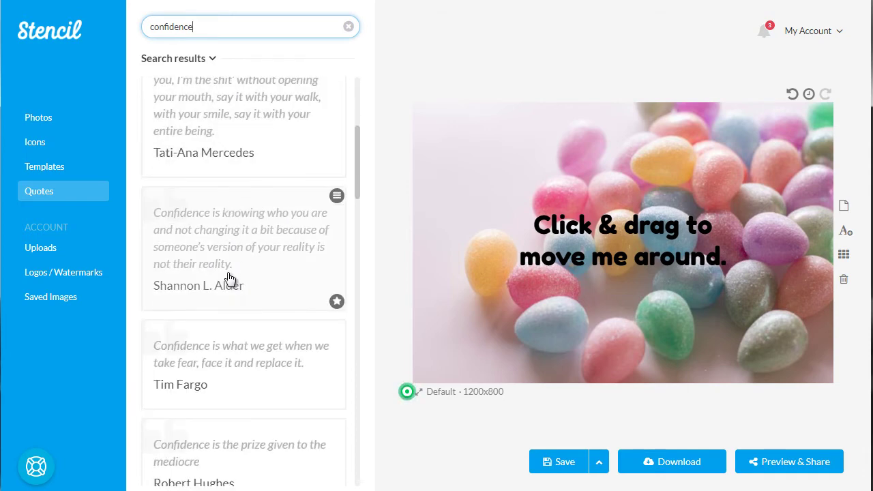
scroll(229, 280, "down", 1)
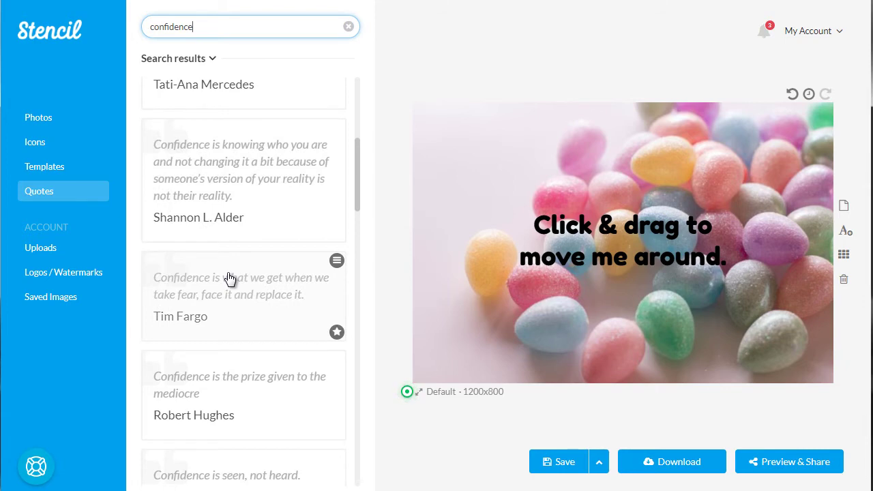
scroll(229, 280, "down", 1)
scroll(232, 349, "down", 1)
scroll(232, 348, "down", 1)
scroll(232, 349, "down", 1)
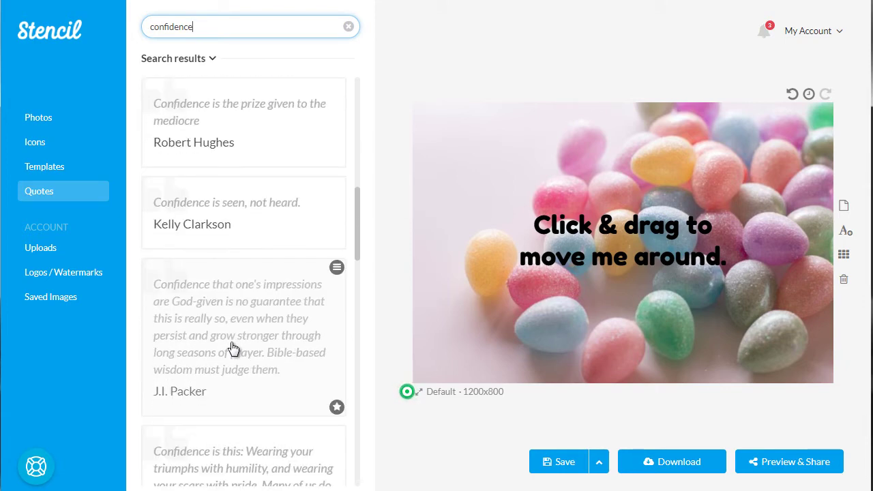
scroll(232, 349, "down", 2)
scroll(232, 349, "down", 1)
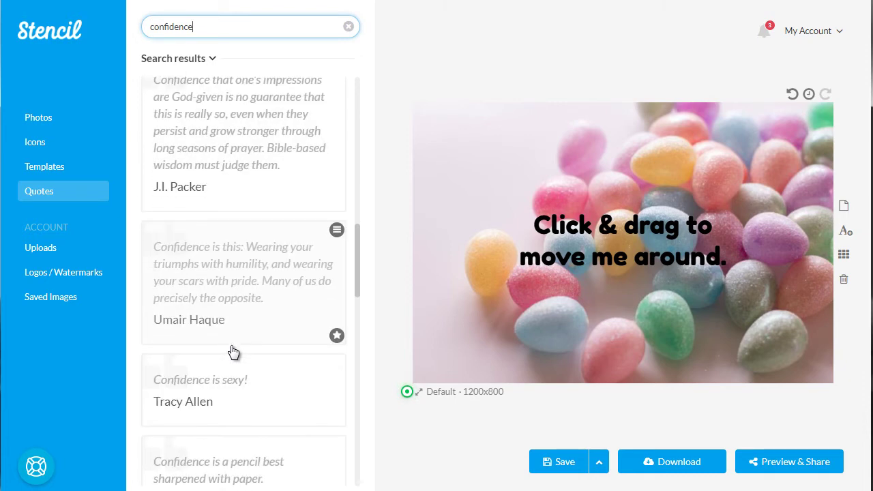
- Add the 'Confidence is sexy!' quote and drag it above the placeholder text
left_click(234, 404)
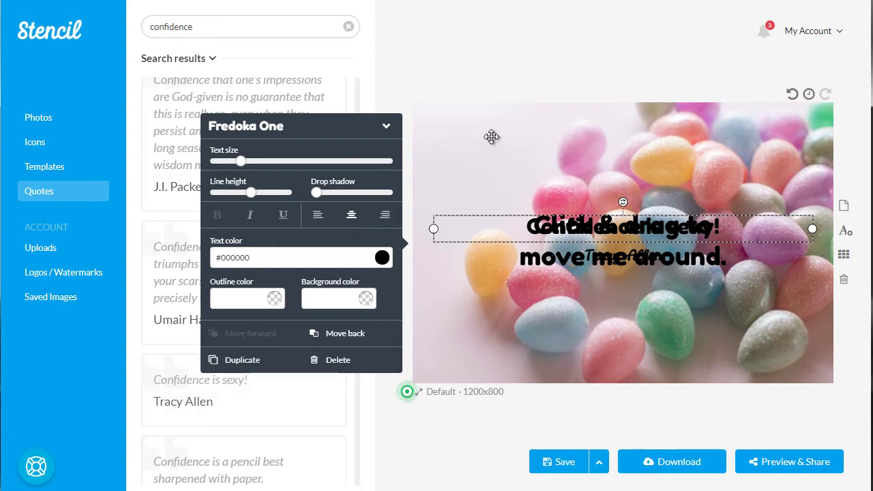
left_click(559, 223)
left_click_drag(567, 230, 567, 191)
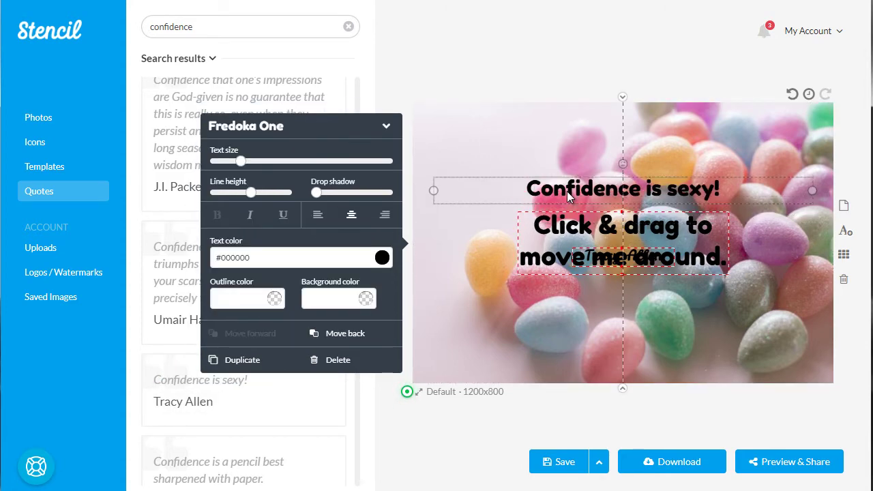
left_click(577, 236)
key("Delete")
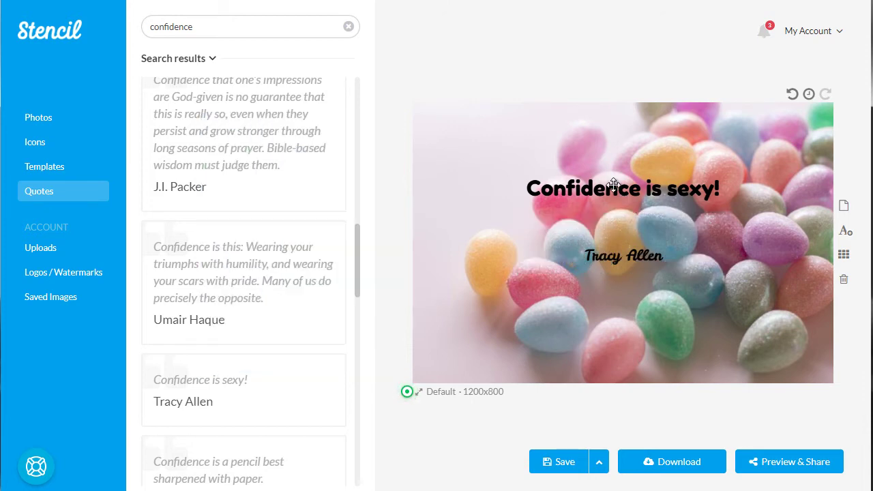
mouse_move(614, 186)
left_mouse_down()
mouse_move(553, 134)
mouse_move(526, 140)
mouse_move(624, 164)
left_mouse_up()
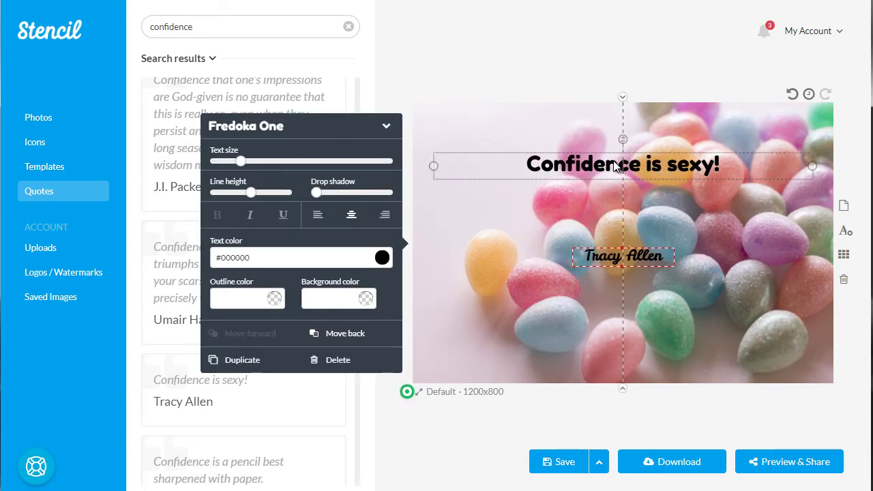
left_click(628, 283)
left_click(626, 263)
- Enlarge the 'Confidence is sexy!' text, add a strong drop shadow, and underline it
left_click(490, 159)
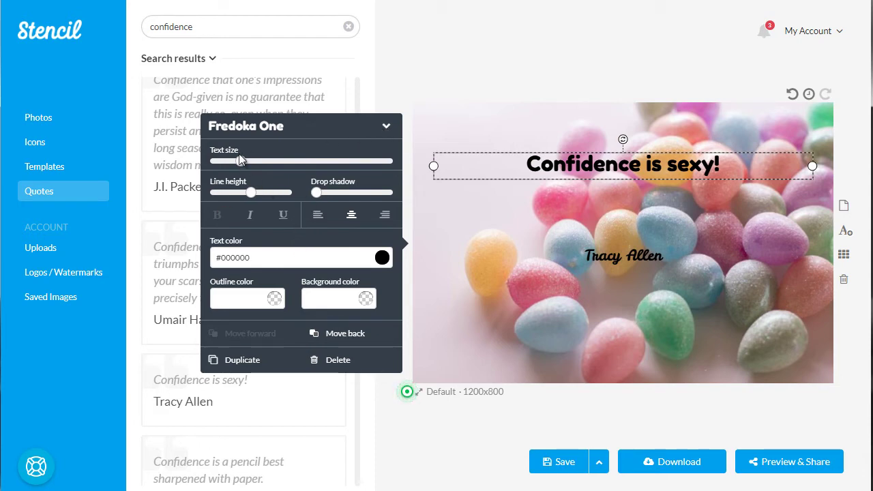
mouse_move(239, 161)
left_mouse_down()
mouse_move(265, 169)
mouse_move(255, 194)
mouse_move(265, 194)
left_mouse_up()
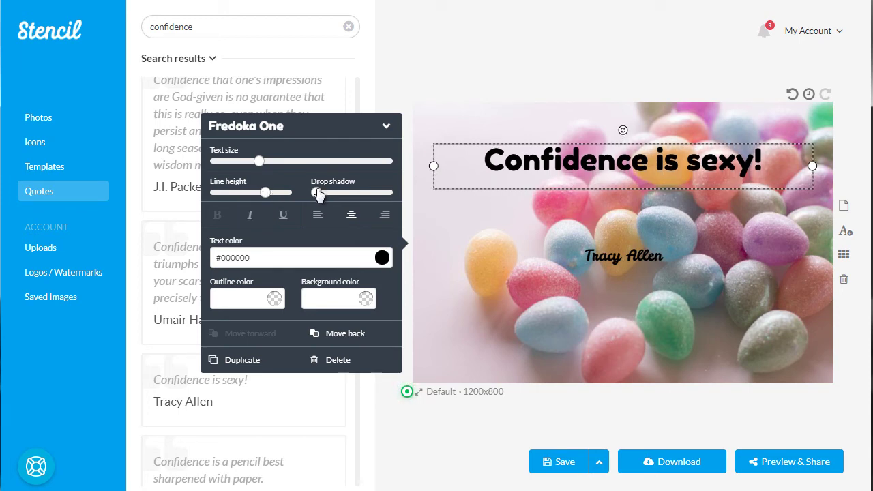
left_click_drag(318, 195, 373, 195)
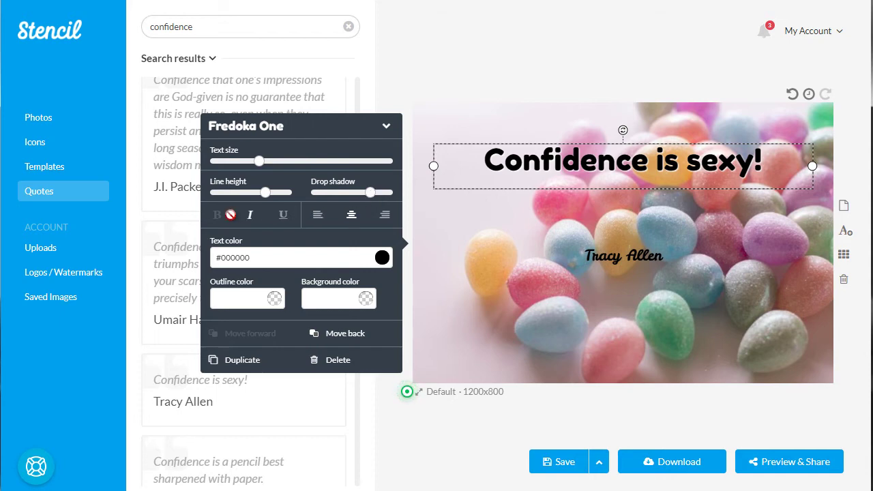
left_click(284, 216)
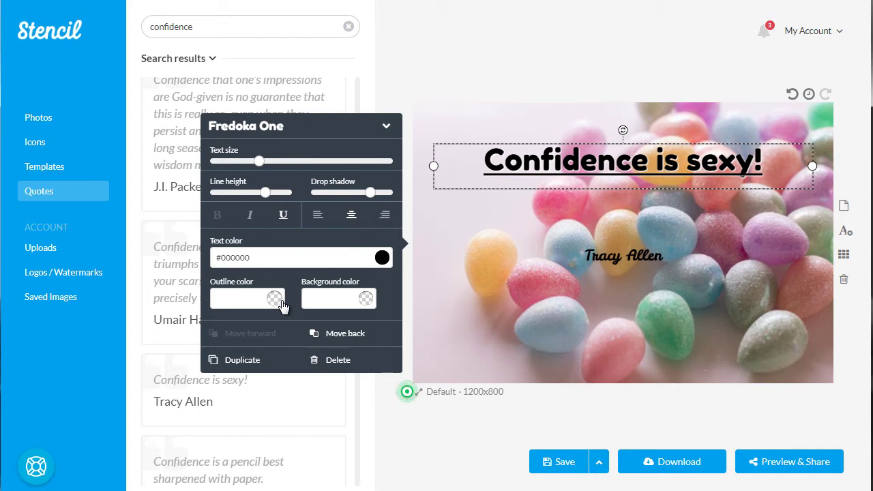
- Give the headline a #b08282 dusty-rose background with its alpha dragged nearly to zero
left_click(364, 305)
left_click(231, 156)
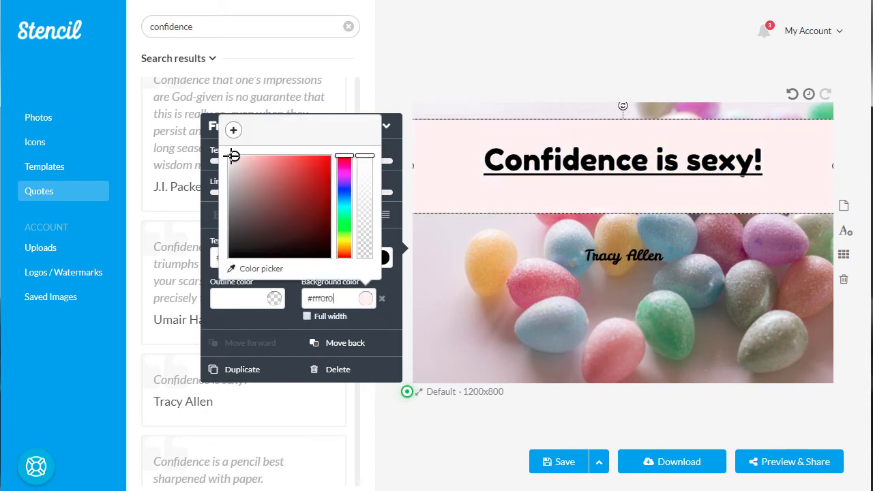
left_click_drag(231, 156, 254, 187)
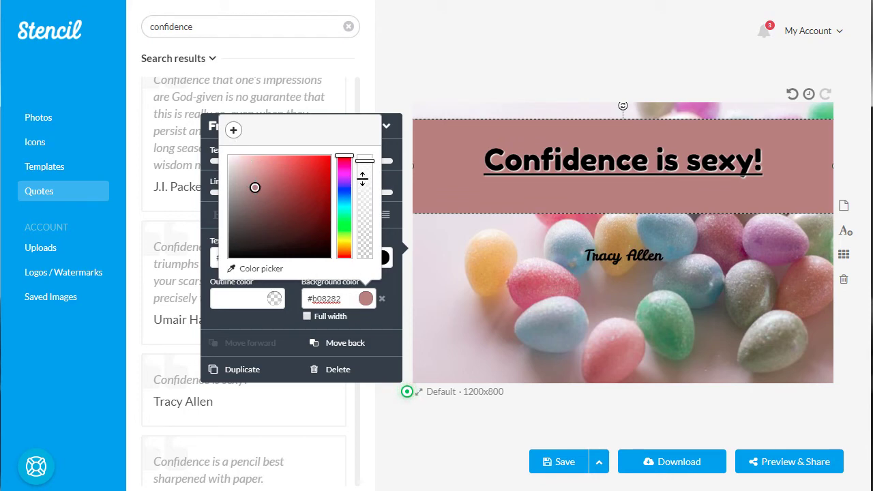
left_click_drag(362, 179, 367, 140)
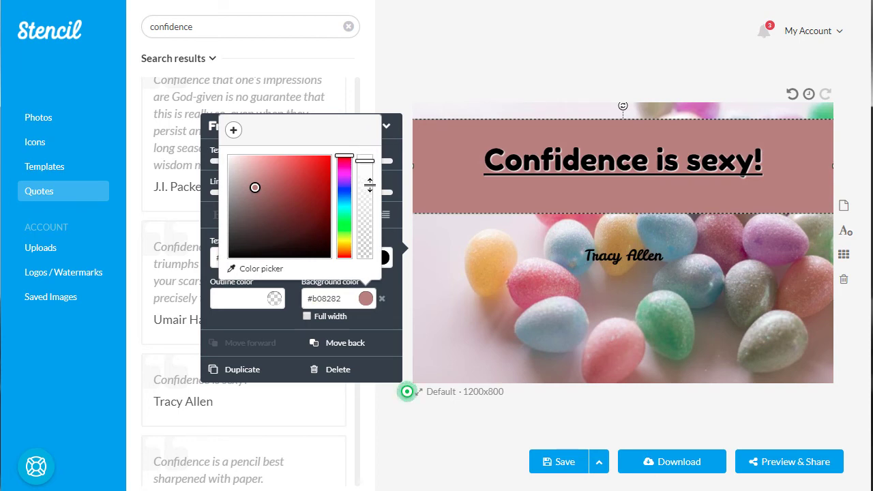
mouse_move(369, 196)
left_mouse_down()
mouse_move(366, 253)
mouse_move(365, 234)
mouse_move(364, 243)
left_mouse_up()
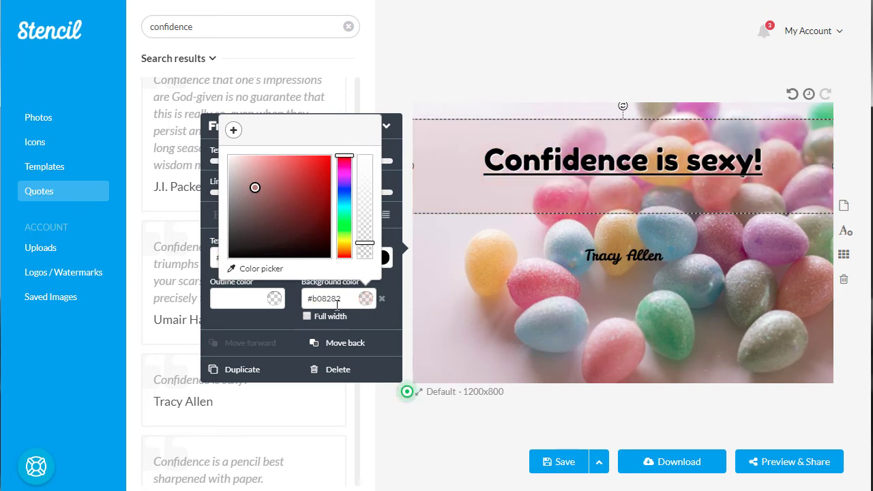
left_click(387, 154)
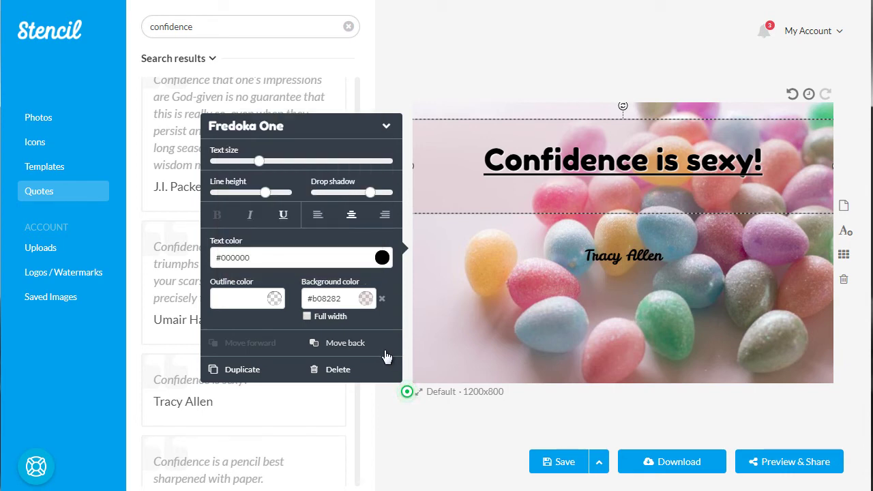
- Deselect the headline, glance at the Save dropdown, and save the candy quote image
left_click(445, 436)
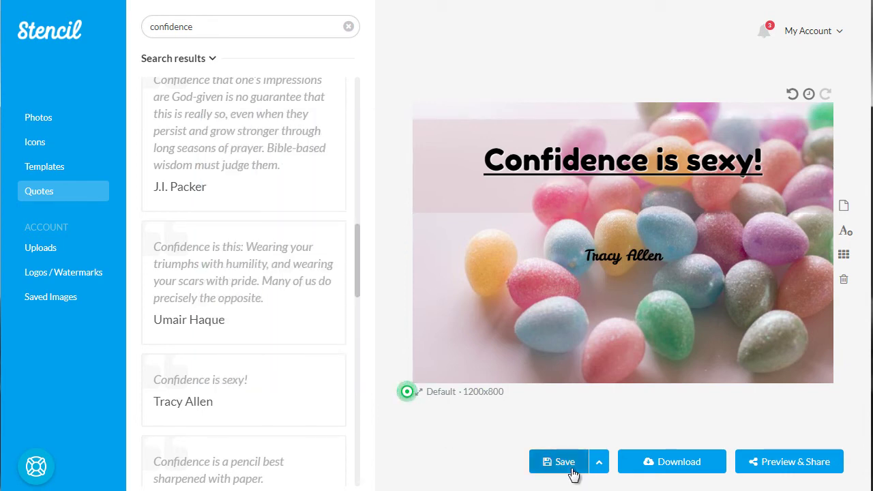
left_click(599, 462)
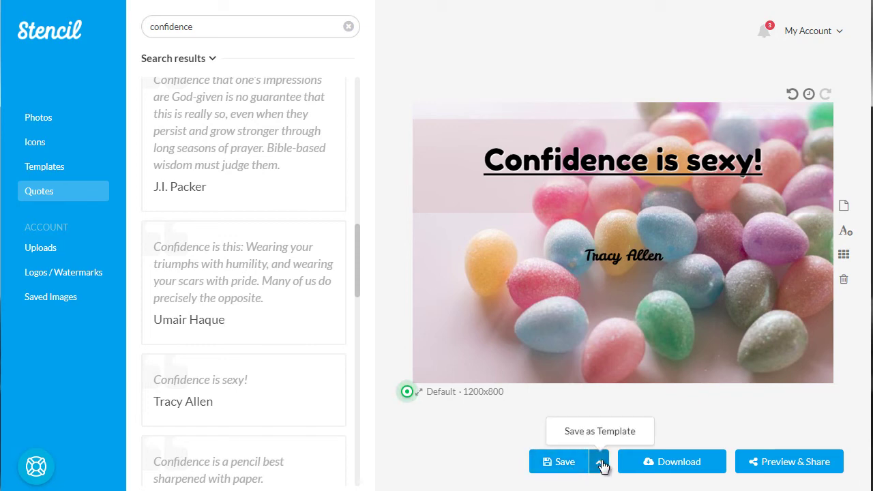
left_click(480, 440)
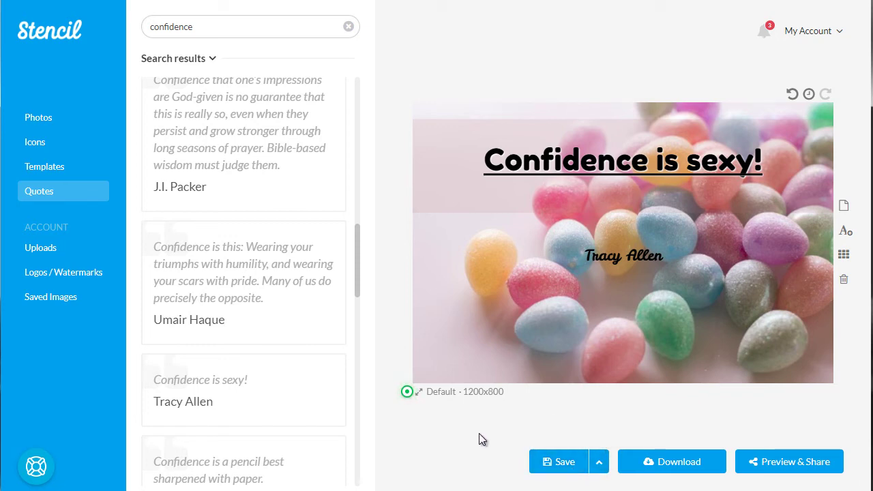
left_click(567, 468)
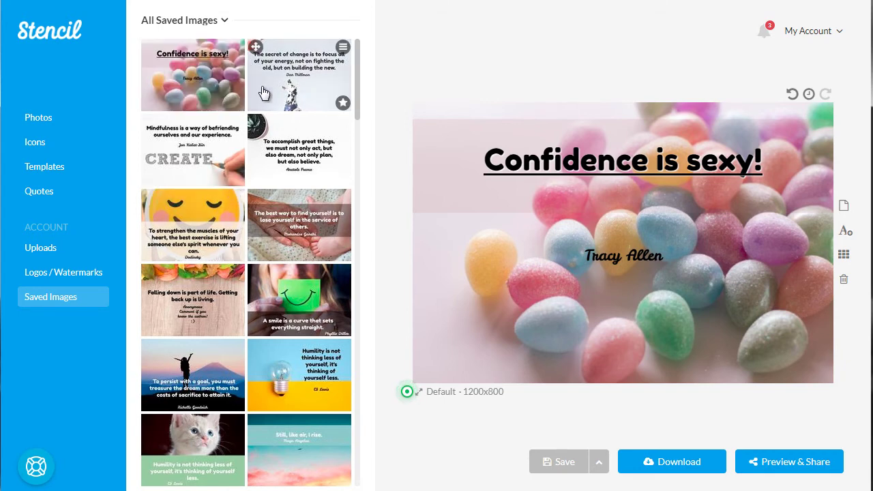
- Show the Templates library and scroll down through the Featured Templates
left_click(32, 178)
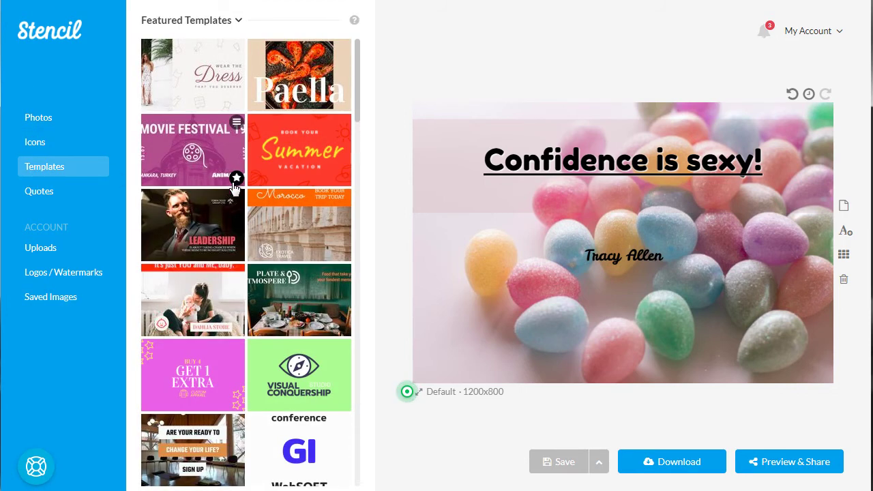
scroll(272, 184, "down", 3)
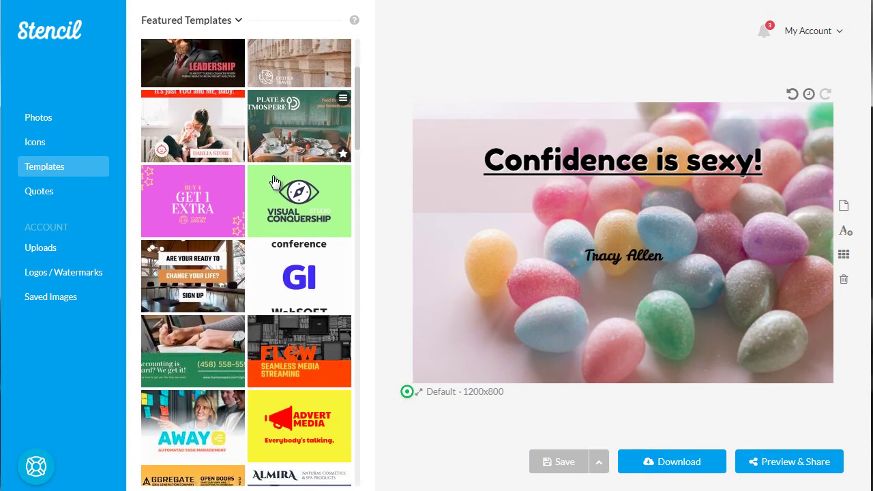
mouse_move(193, 374)
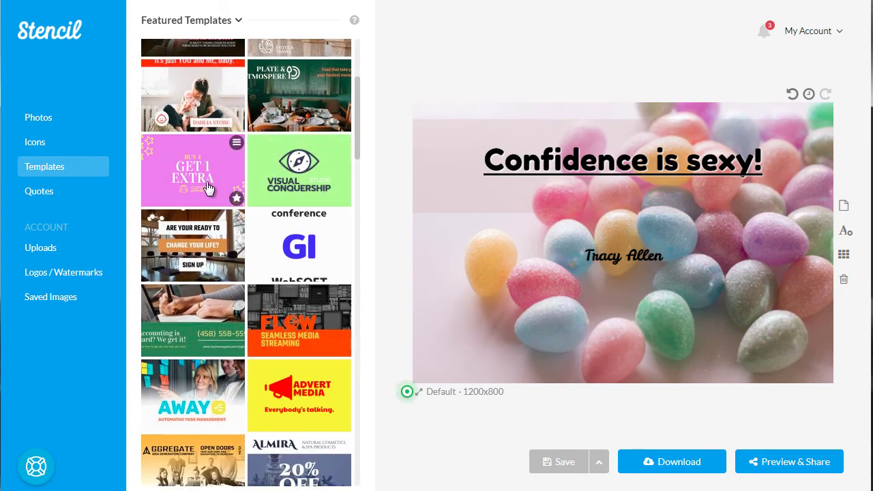
scroll(208, 188, "down", 1)
scroll(208, 188, "down", 1)
scroll(208, 188, "down", 1)
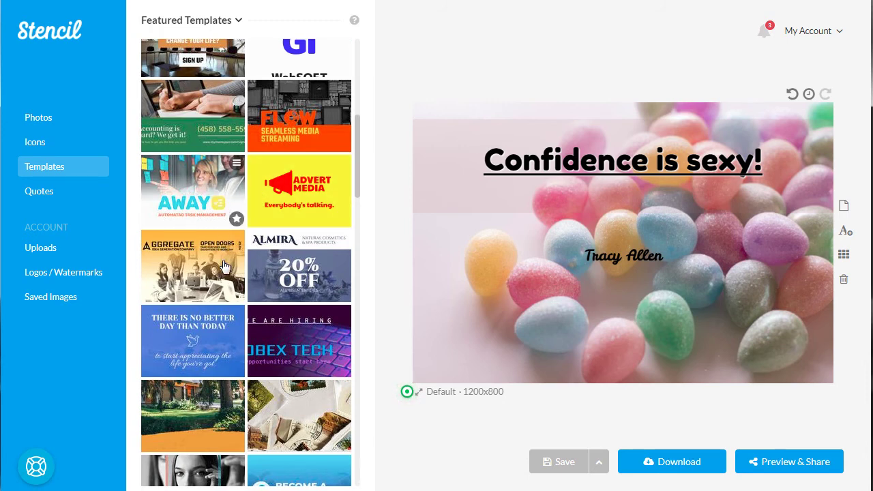
mouse_move(193, 470)
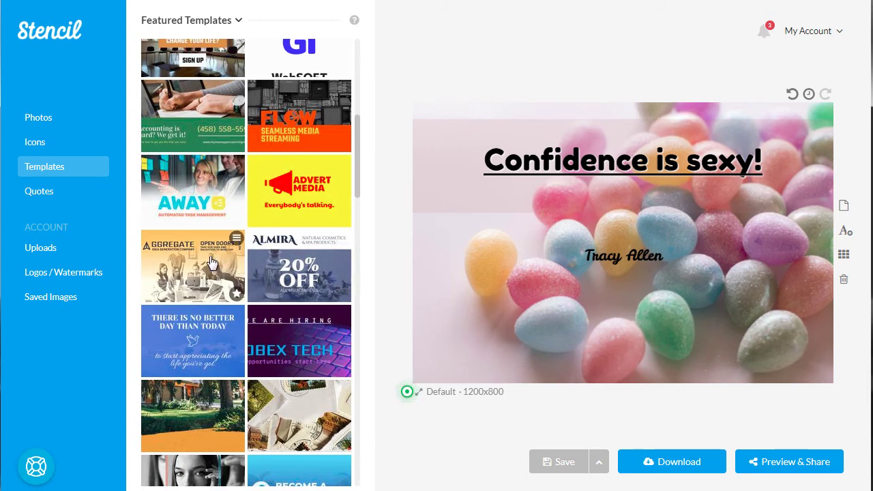
scroll(180, 271, "down", 2)
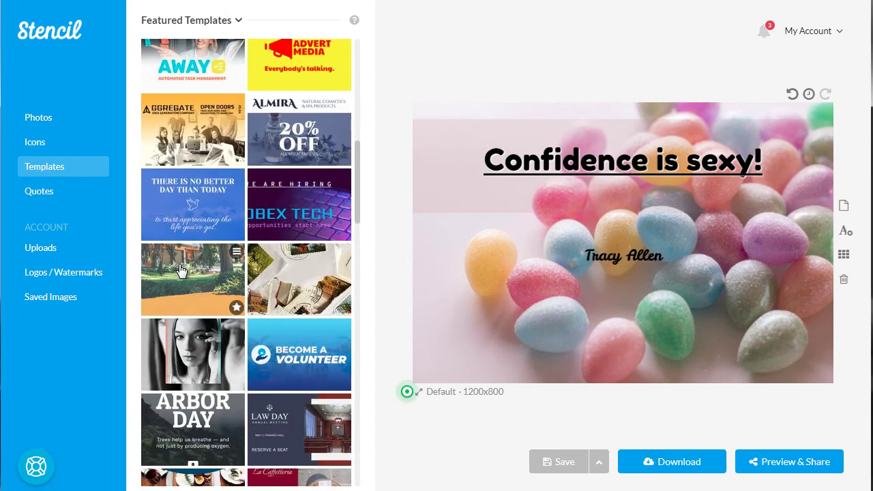
scroll(258, 280, "down", 2)
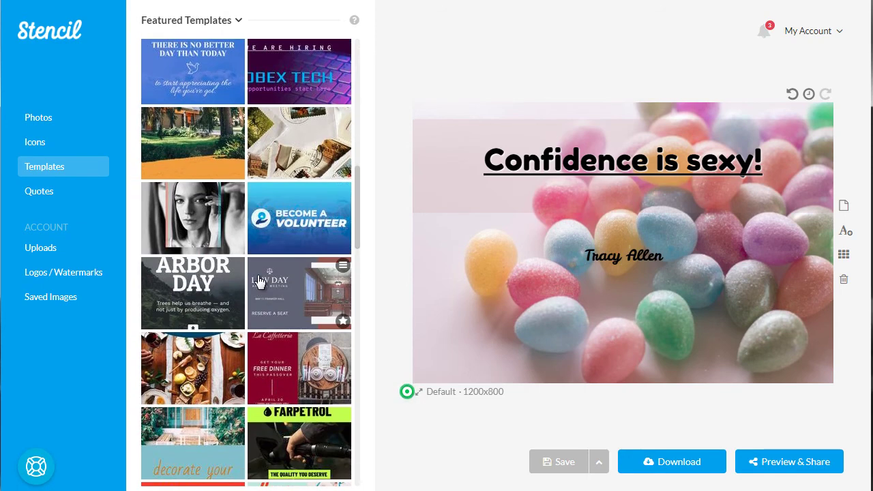
- Load the 1080×1080 black-and-white portrait template with its 'Free Tutorials – Sign Up' banner
left_click(214, 215)
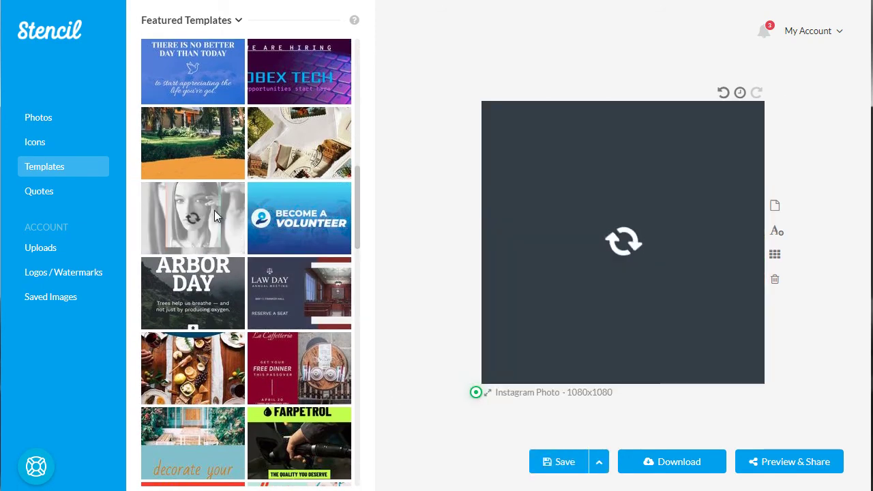
mouse_move(193, 293)
scroll(206, 306, "down", 1)
scroll(206, 306, "down", 1)
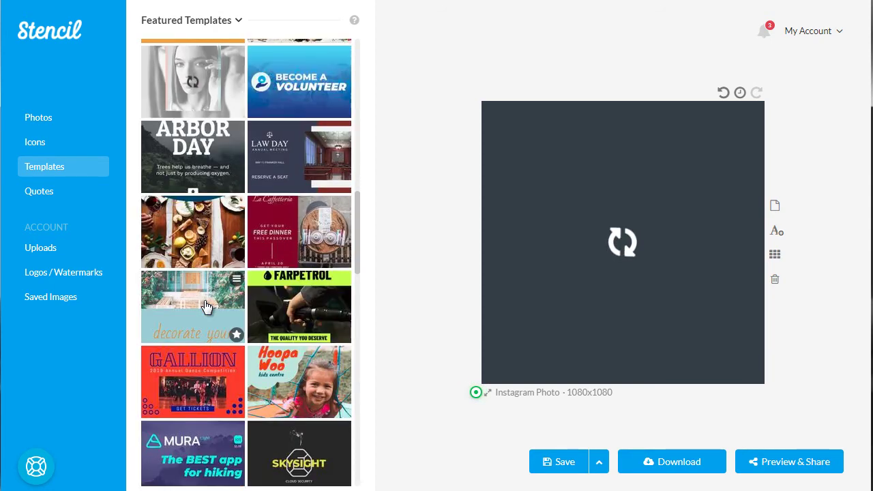
scroll(206, 306, "down", 1)
scroll(206, 305, "down", 1)
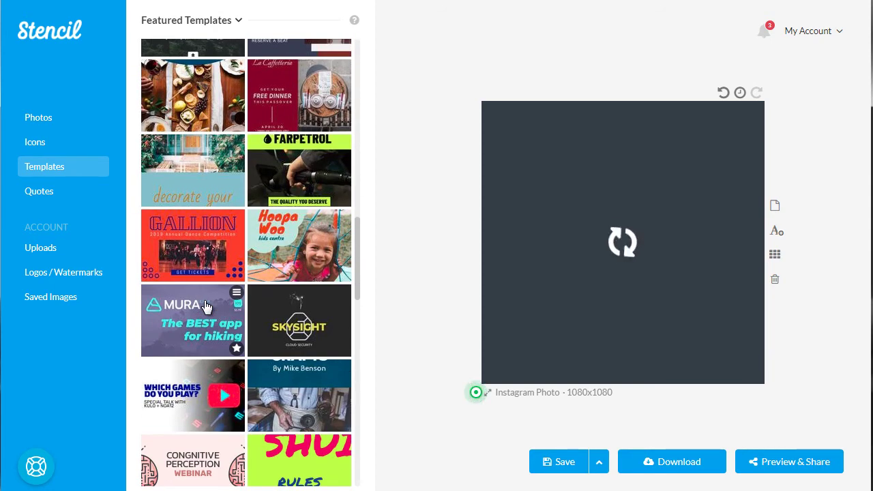
scroll(206, 305, "down", 2)
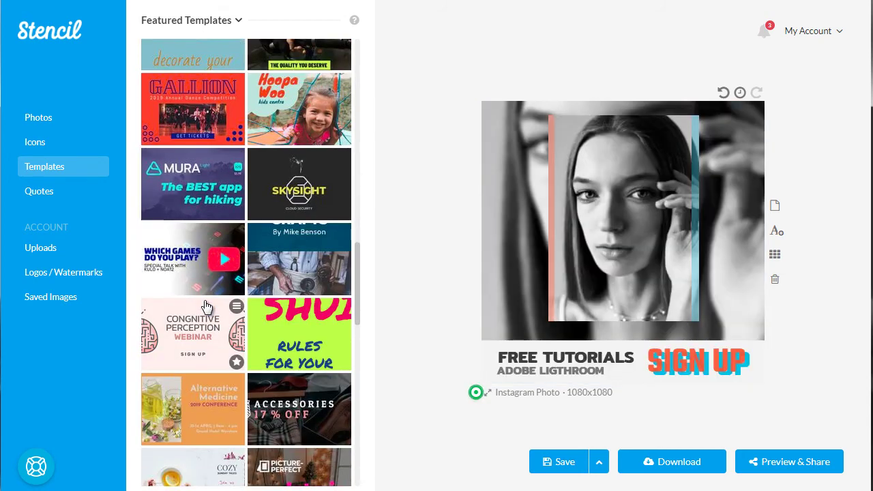
left_click(530, 169)
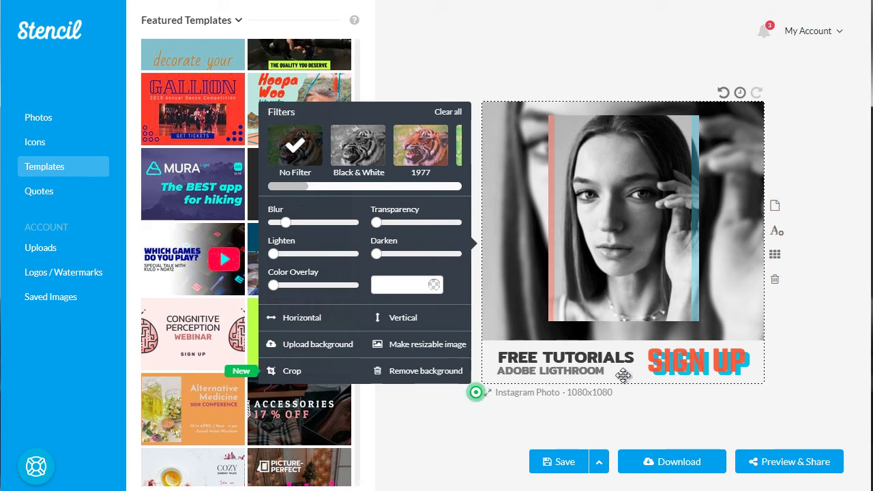
left_click(417, 426)
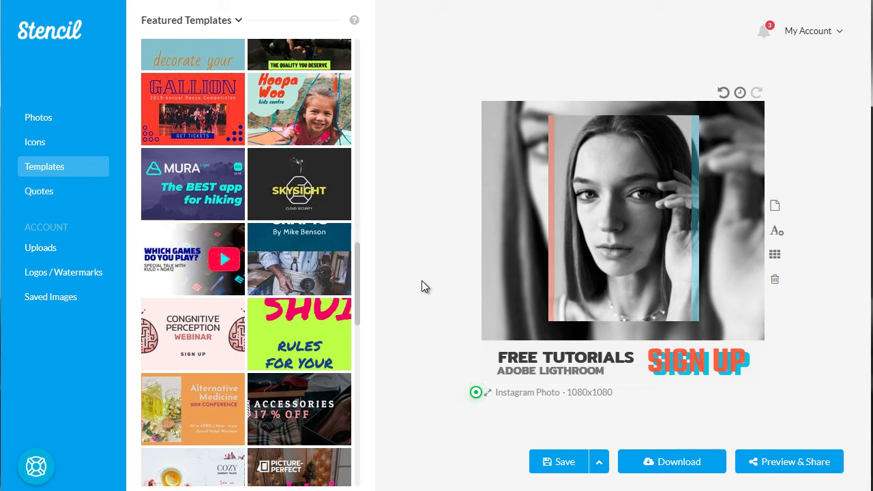
scroll(218, 269, "down", 1)
scroll(219, 266, "down", 1)
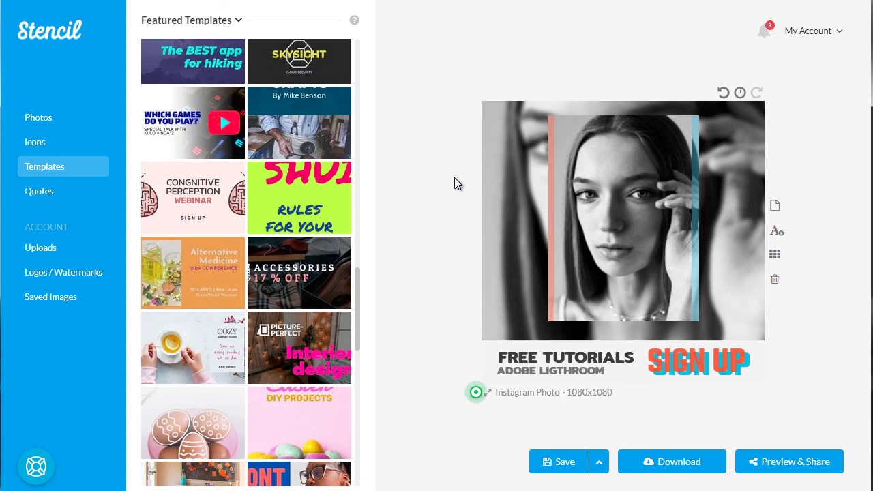
- Show the Uploads library, which has no uploaded images yet
left_click(55, 119)
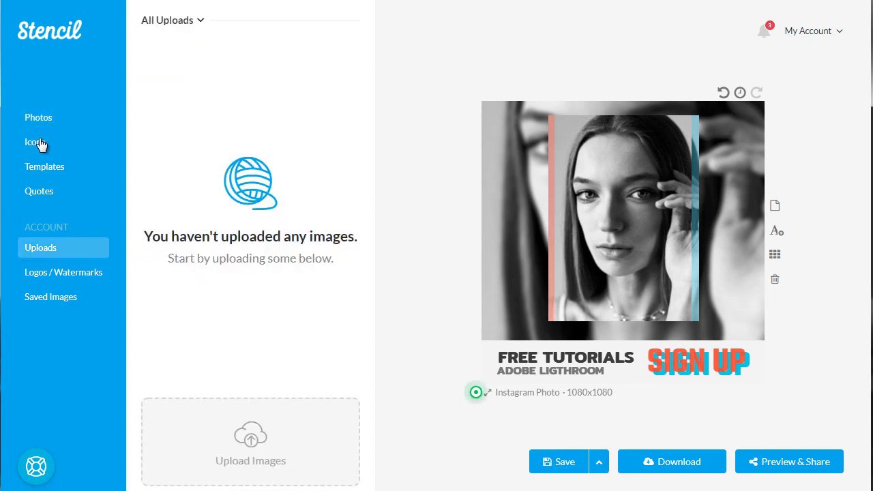